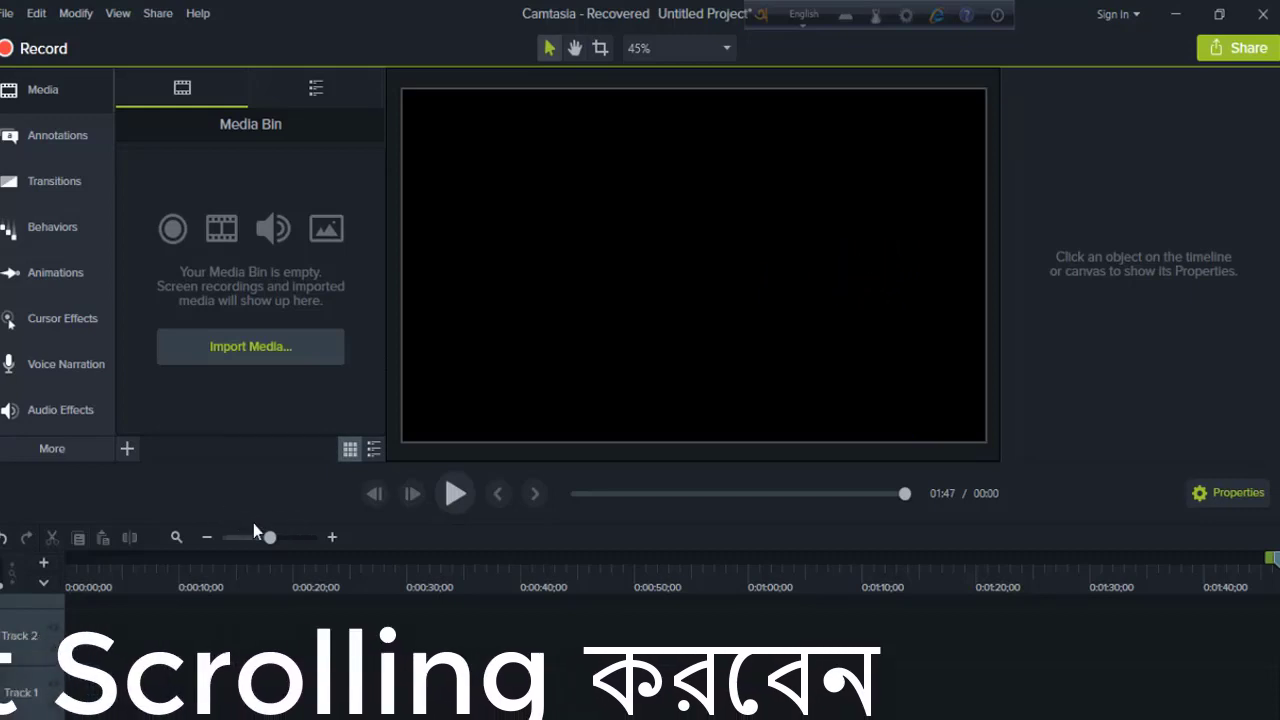
Step: Import কোষ বিভাজন.mp4, put it on Track 1, and show the Callouts annotations
{"action": "left_click", "coordinate": [127, 448]}
{"action": "left_click", "coordinate": [151, 383]}
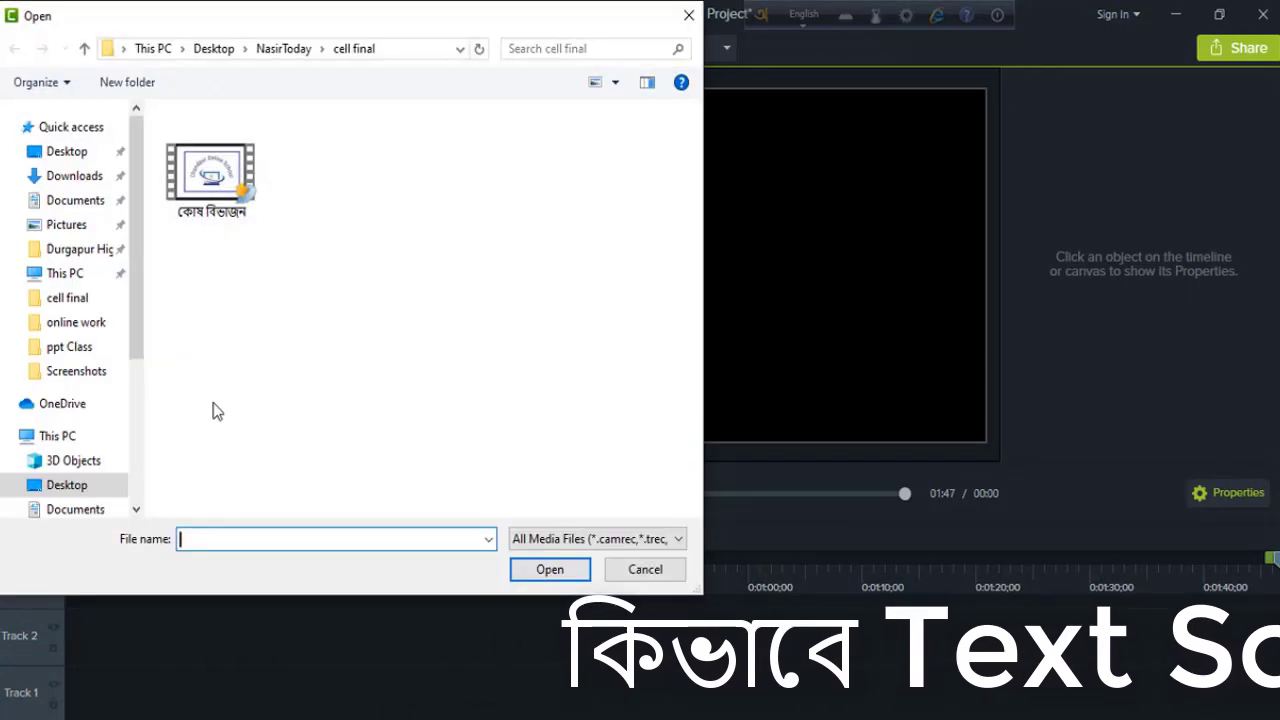
{"action": "left_click", "coordinate": [210, 165]}
{"action": "left_click", "coordinate": [550, 568]}
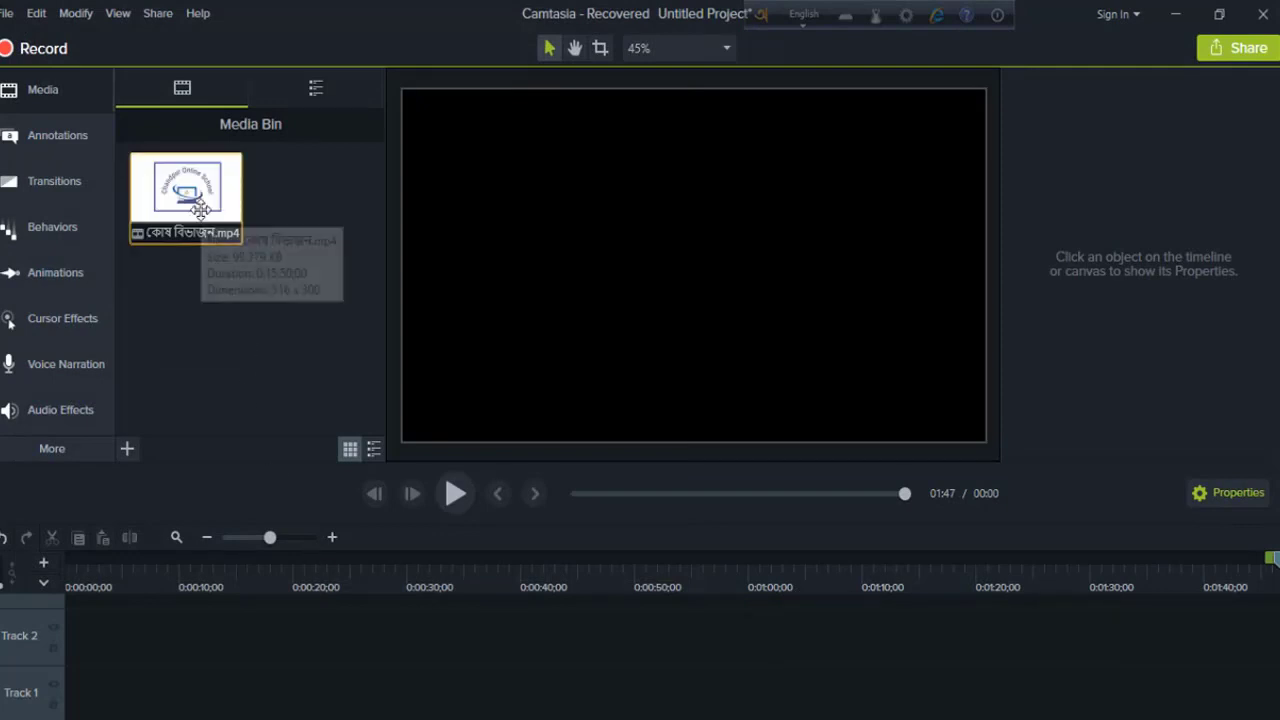
{"action": "left_click_drag", "start_coordinate": [186, 190], "coordinate": [104, 692]}
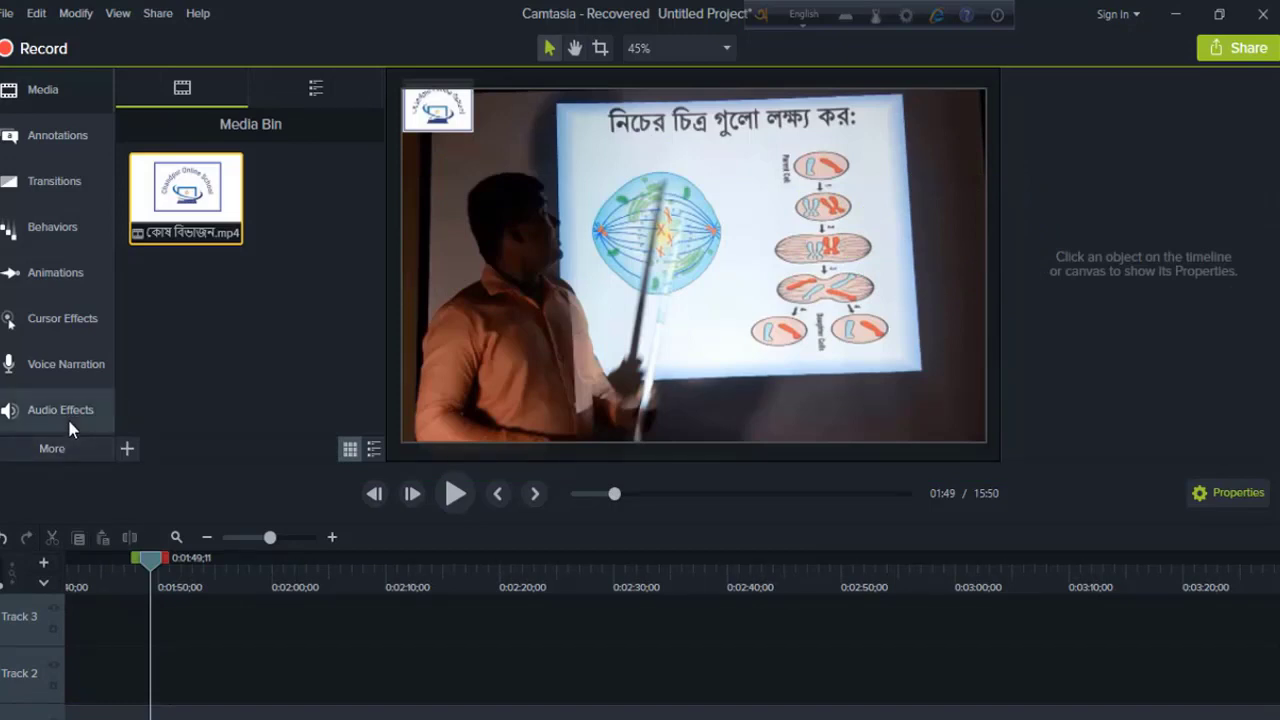
{"action": "left_click", "coordinate": [69, 135]}
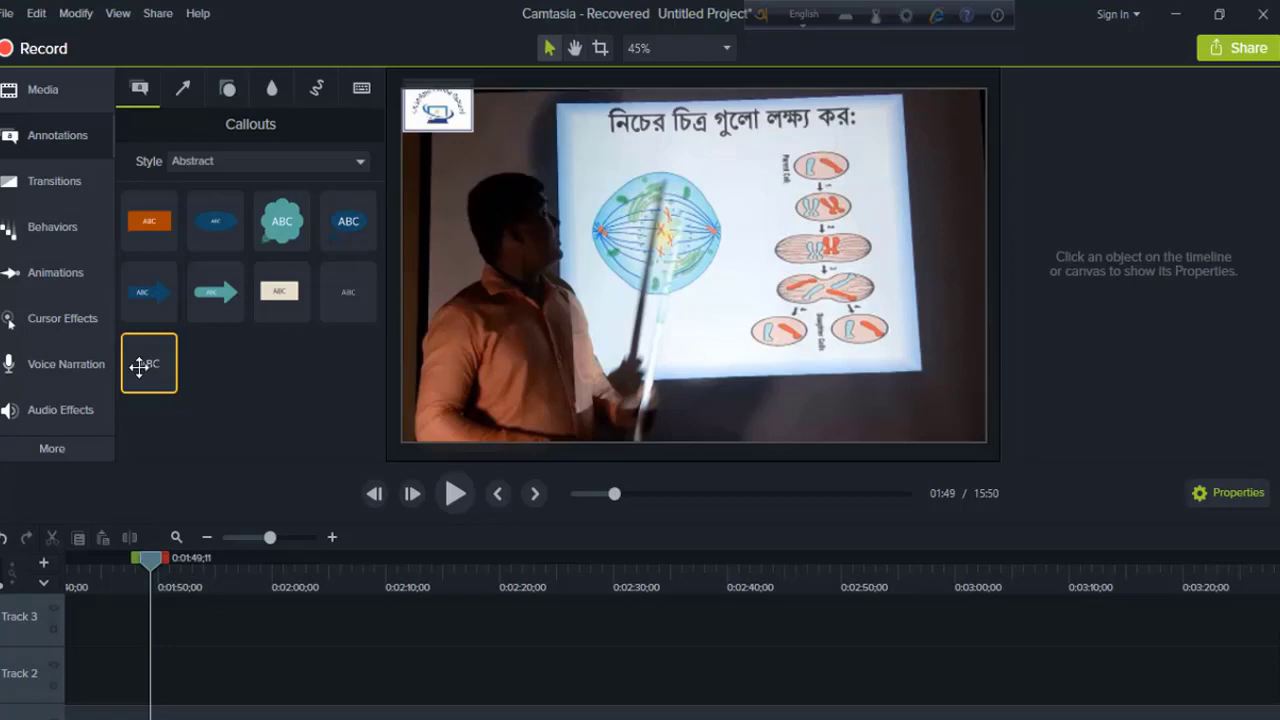
Step: Drop a plain ABC text callout on the video and paste the Bengali teacher introduction over the placeholder
{"action": "left_click_drag", "start_coordinate": [139, 367], "coordinate": [502, 416]}
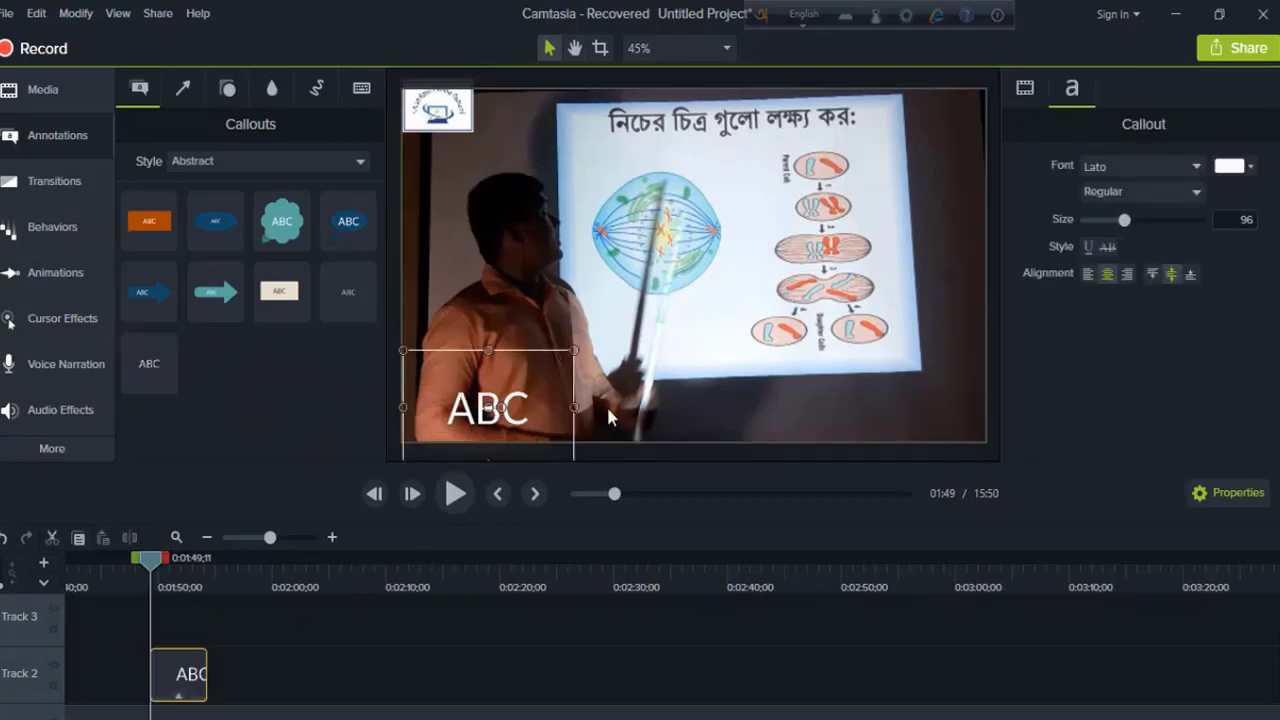
{"action": "double_click", "coordinate": [497, 407]}
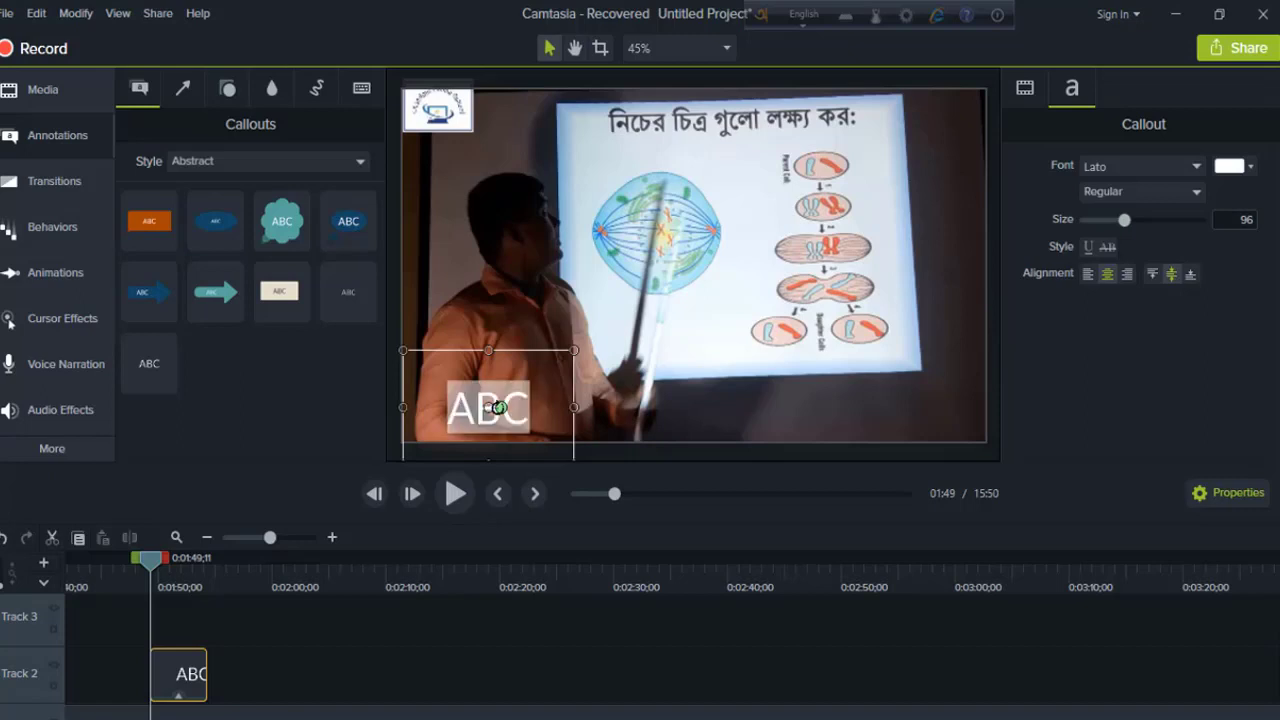
{"action": "key", "text": "BackSpace"}
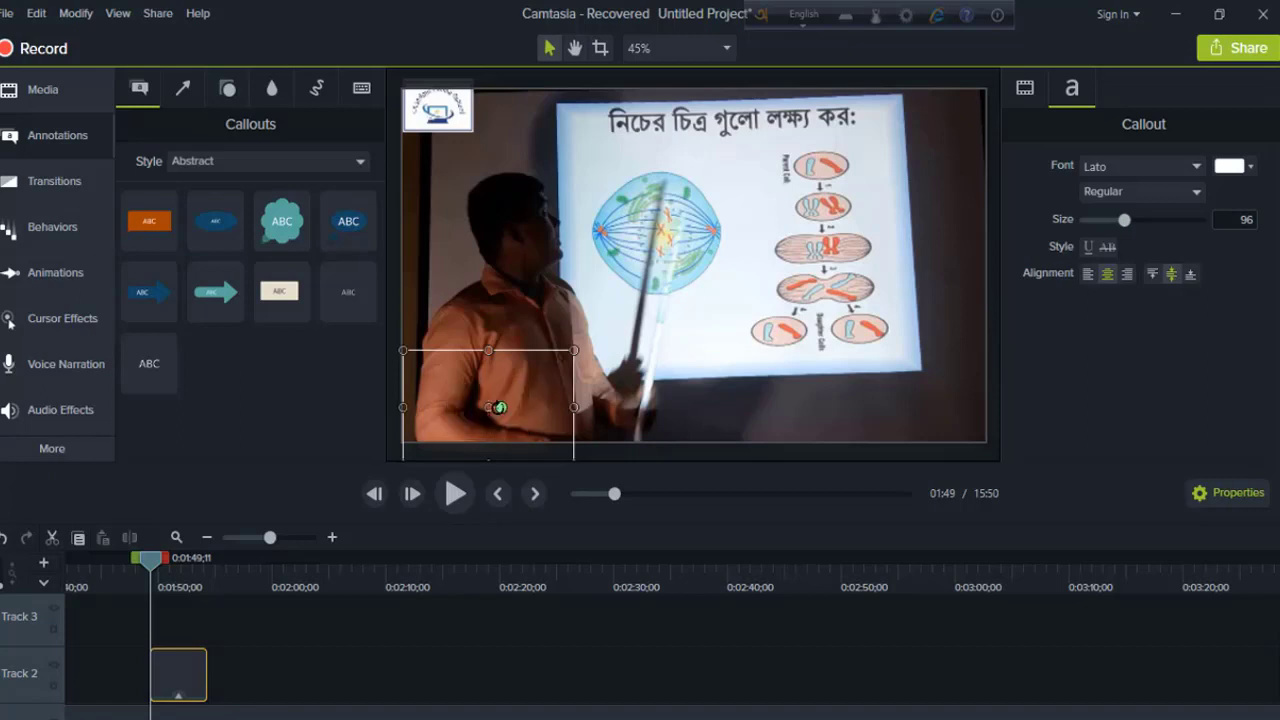
{"action": "key", "text": "ctrl+v"}
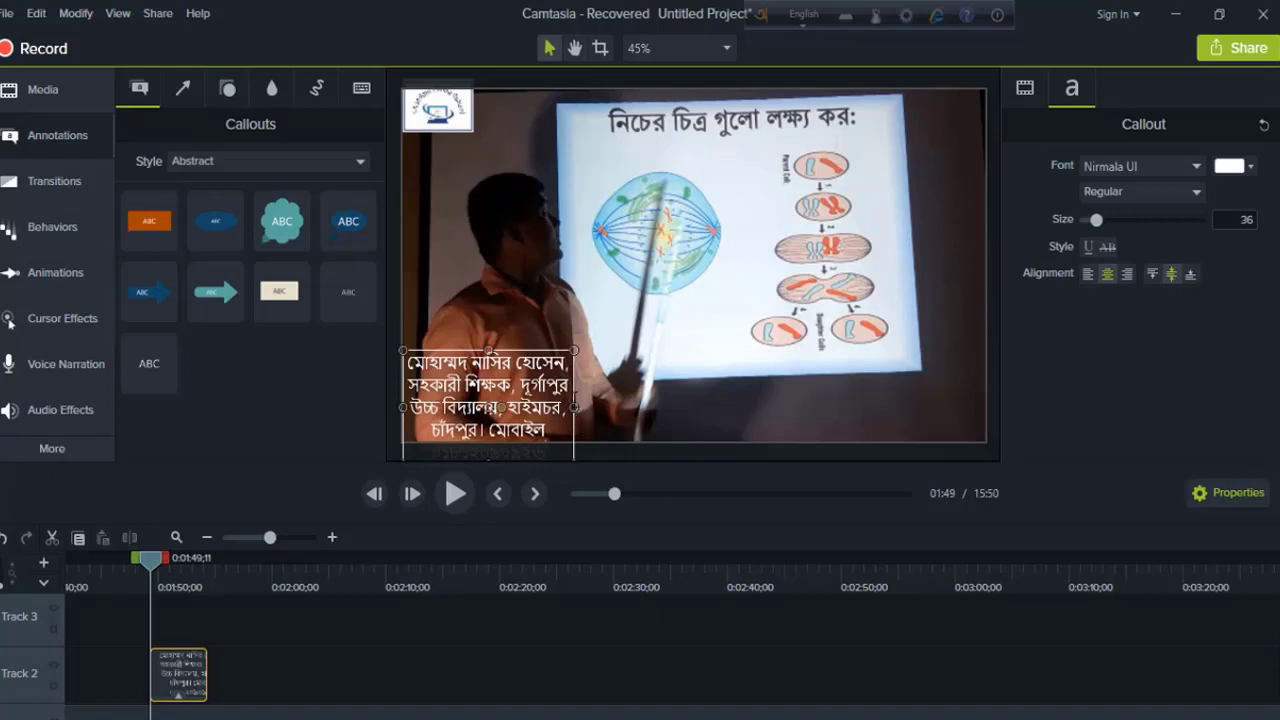
Step: Widen the callout box and set the text to size 53 so it fits on one line
{"action": "left_click_drag", "start_coordinate": [575, 407], "coordinate": [1277, 407]}
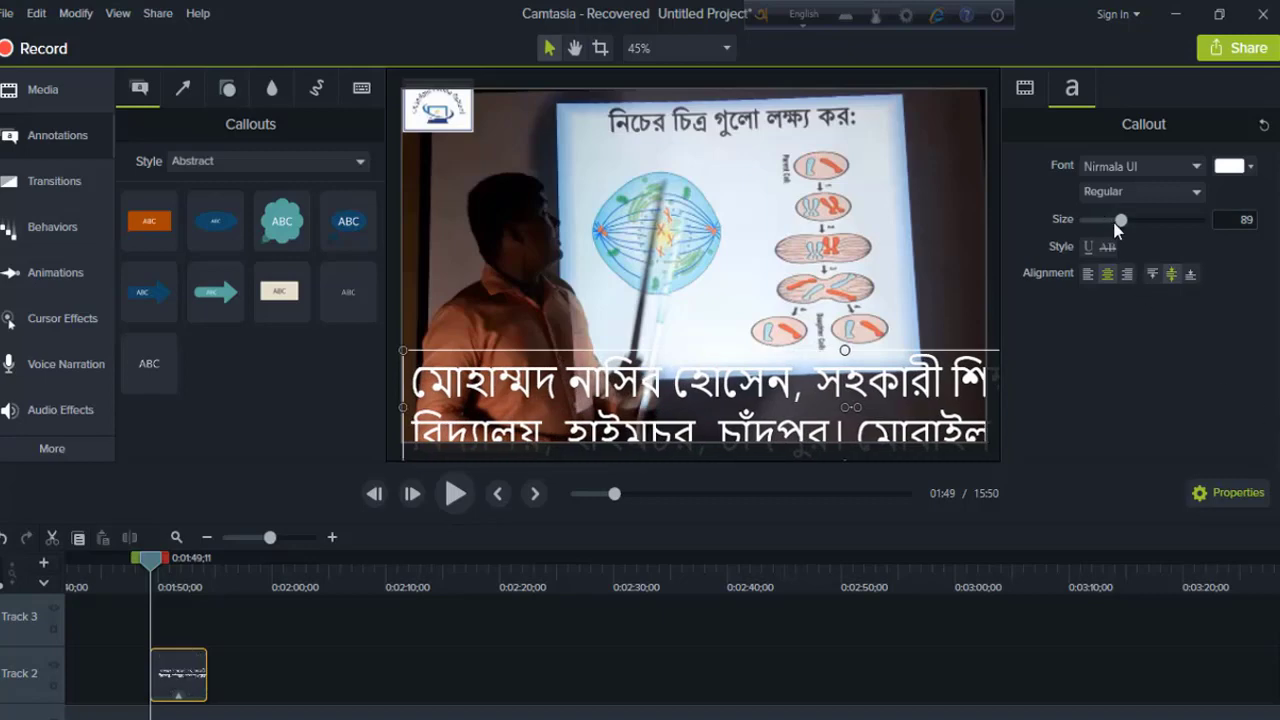
{"action": "left_click_drag", "start_coordinate": [1118, 221], "coordinate": [1106, 232]}
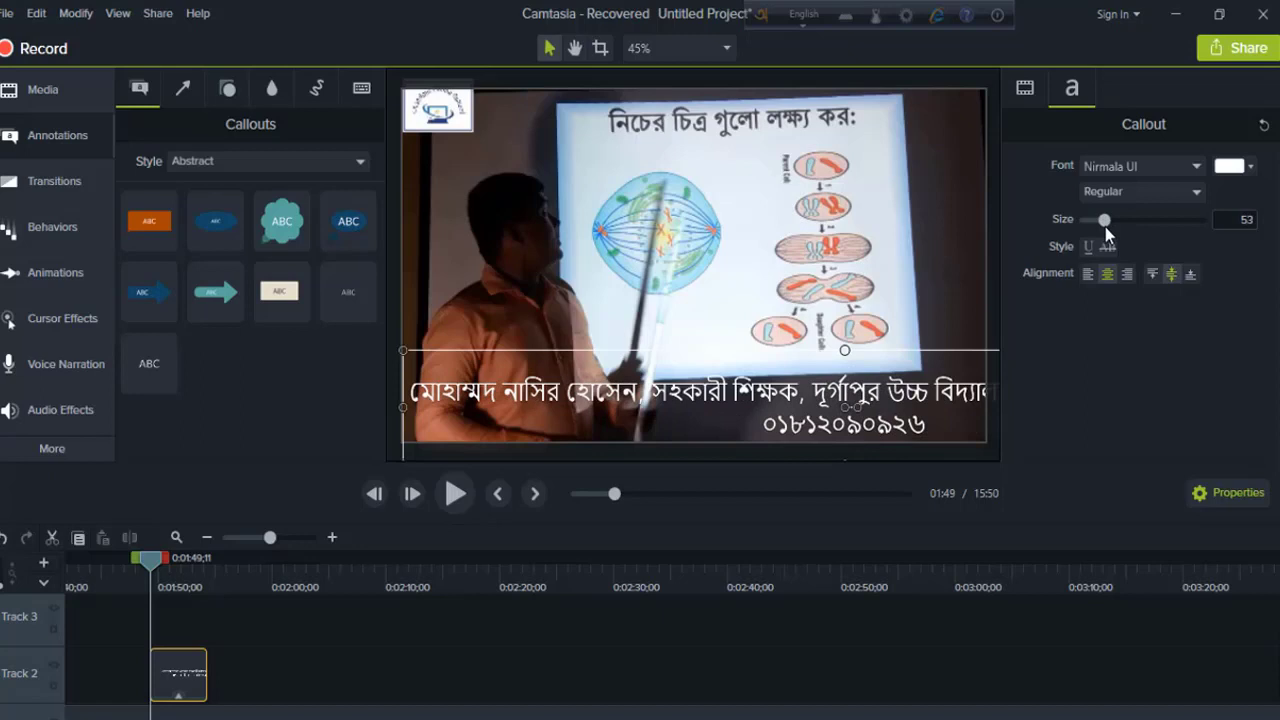
{"action": "left_click_drag", "start_coordinate": [401, 409], "coordinate": [178, 410]}
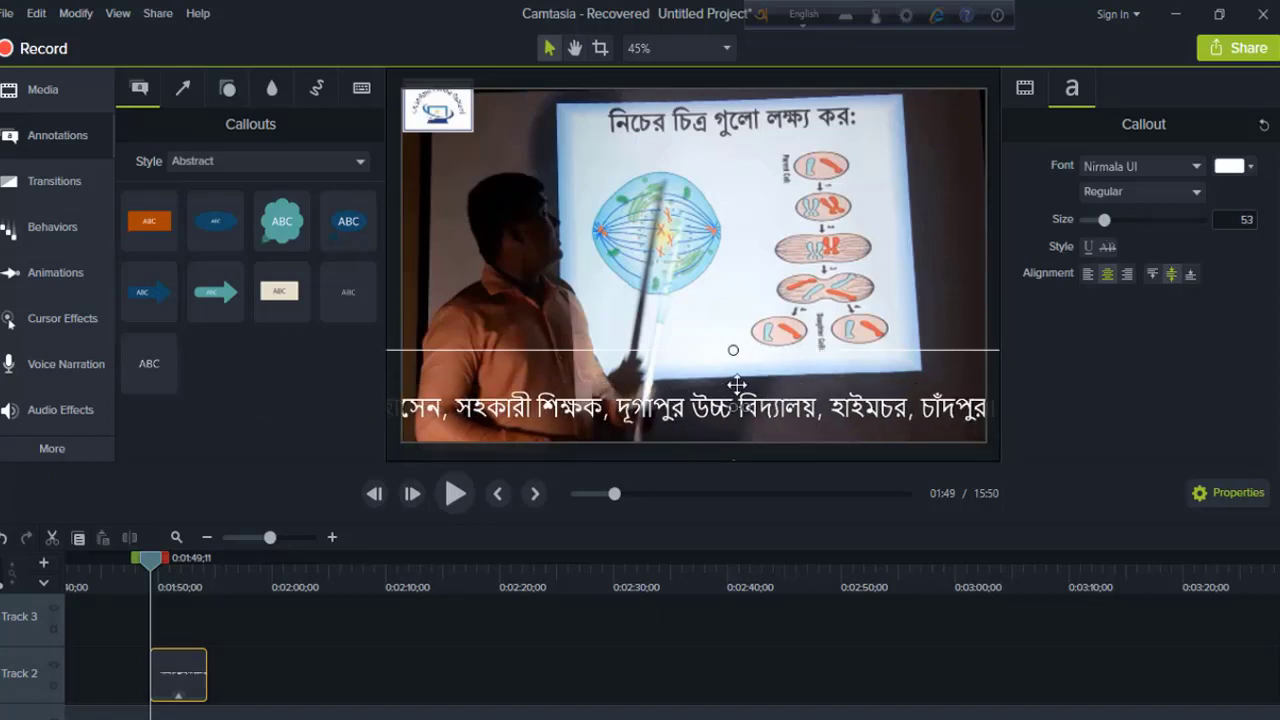
Step: Move the single-line callout down so it runs along the bottom edge of the frame
{"action": "left_click_drag", "start_coordinate": [737, 385], "coordinate": [453, 385]}
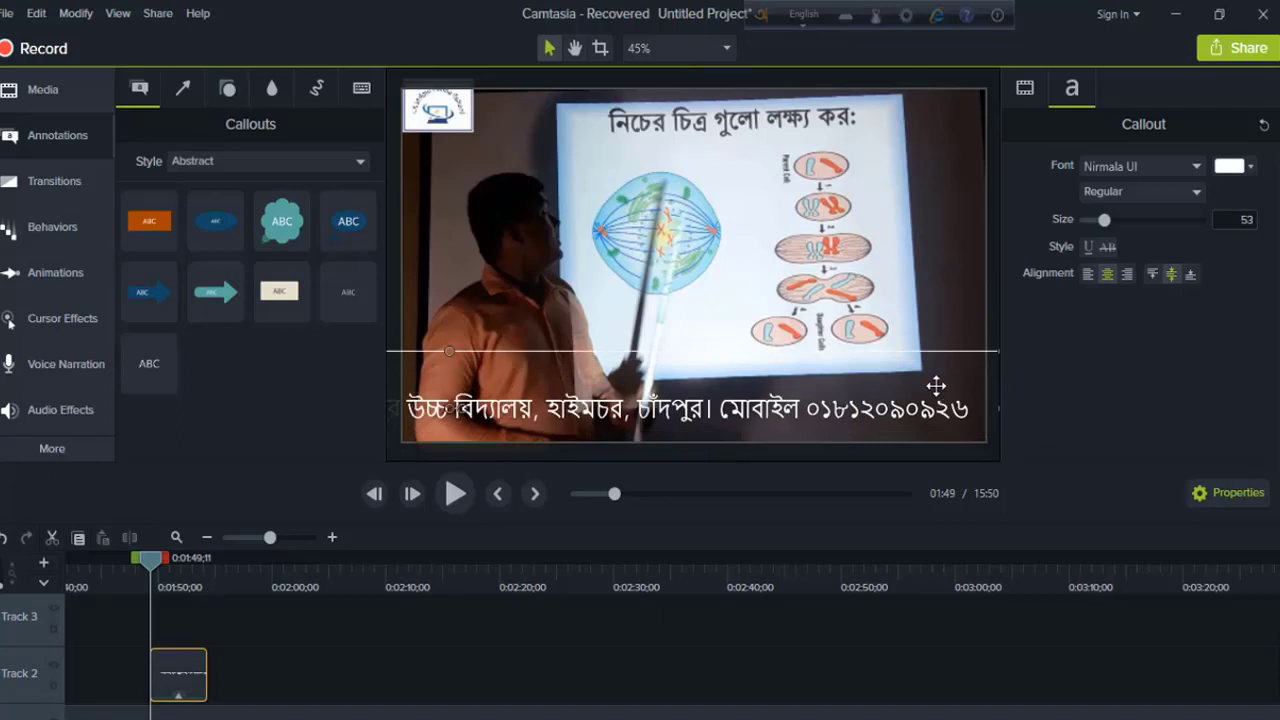
{"action": "left_click_drag", "start_coordinate": [935, 385], "coordinate": [896, 385]}
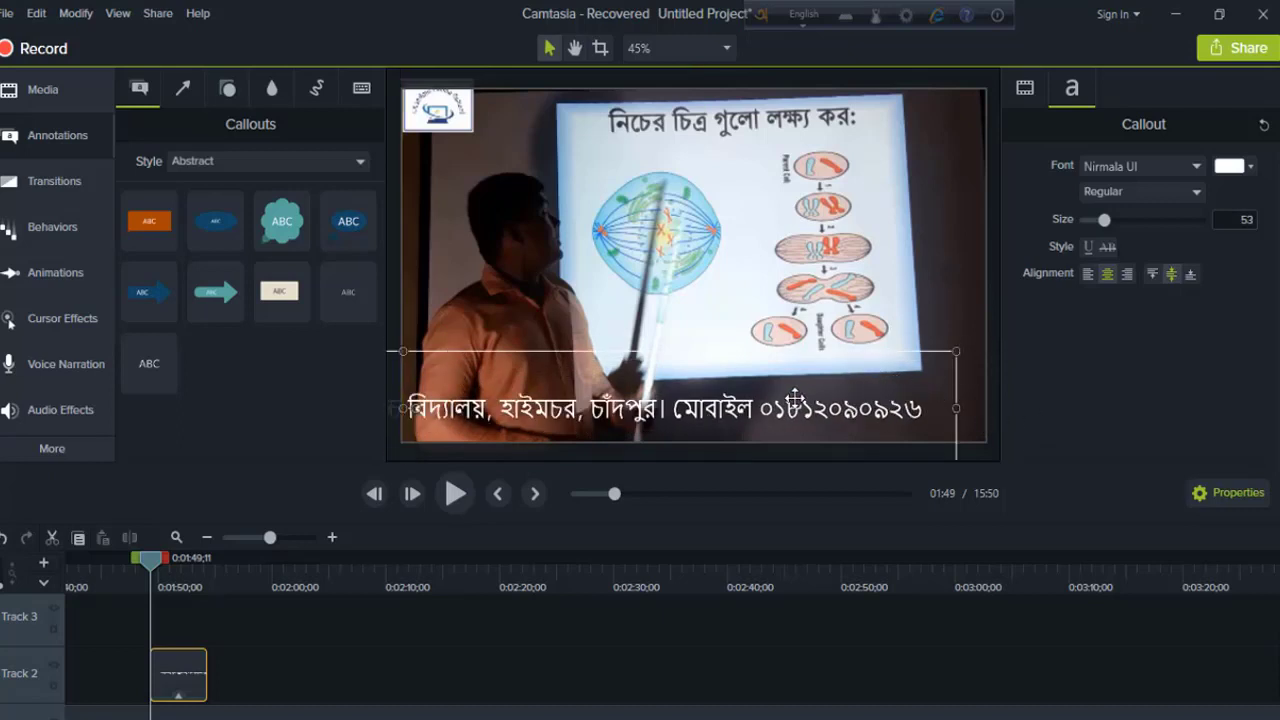
{"action": "left_click_drag", "start_coordinate": [725, 373], "coordinate": [1014, 406]}
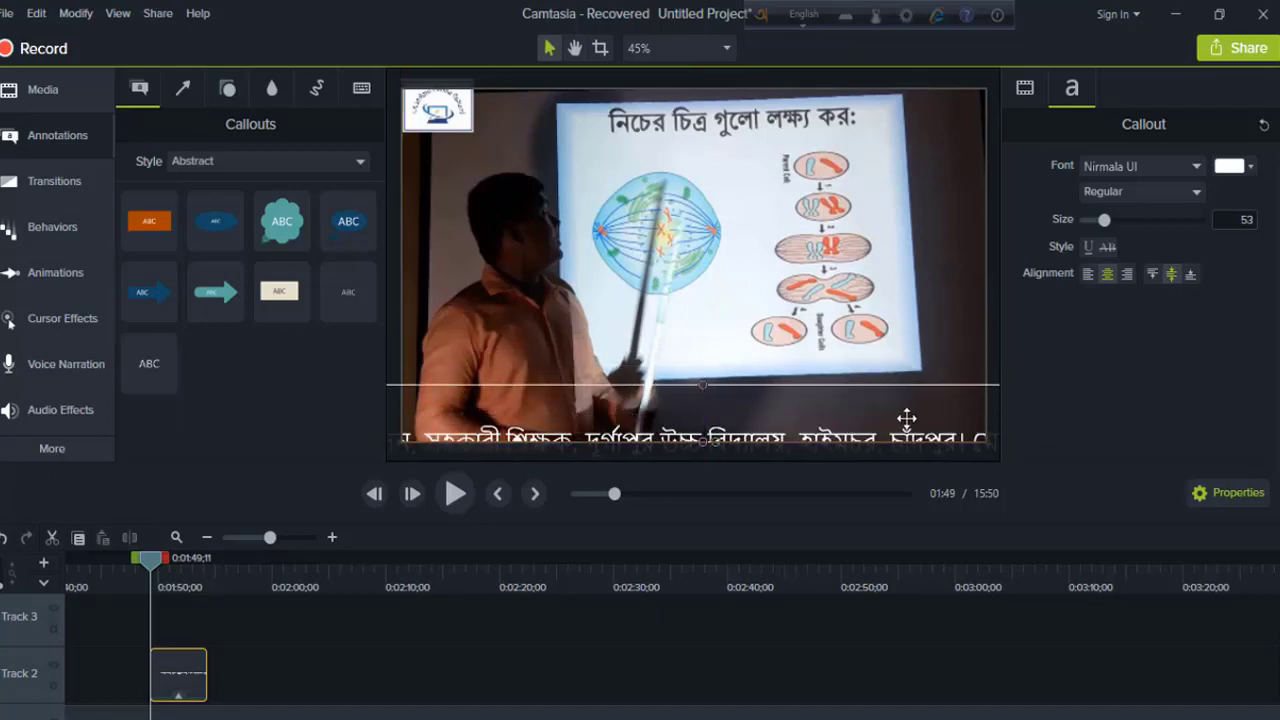
{"action": "left_click_drag", "start_coordinate": [777, 410], "coordinate": [1005, 387]}
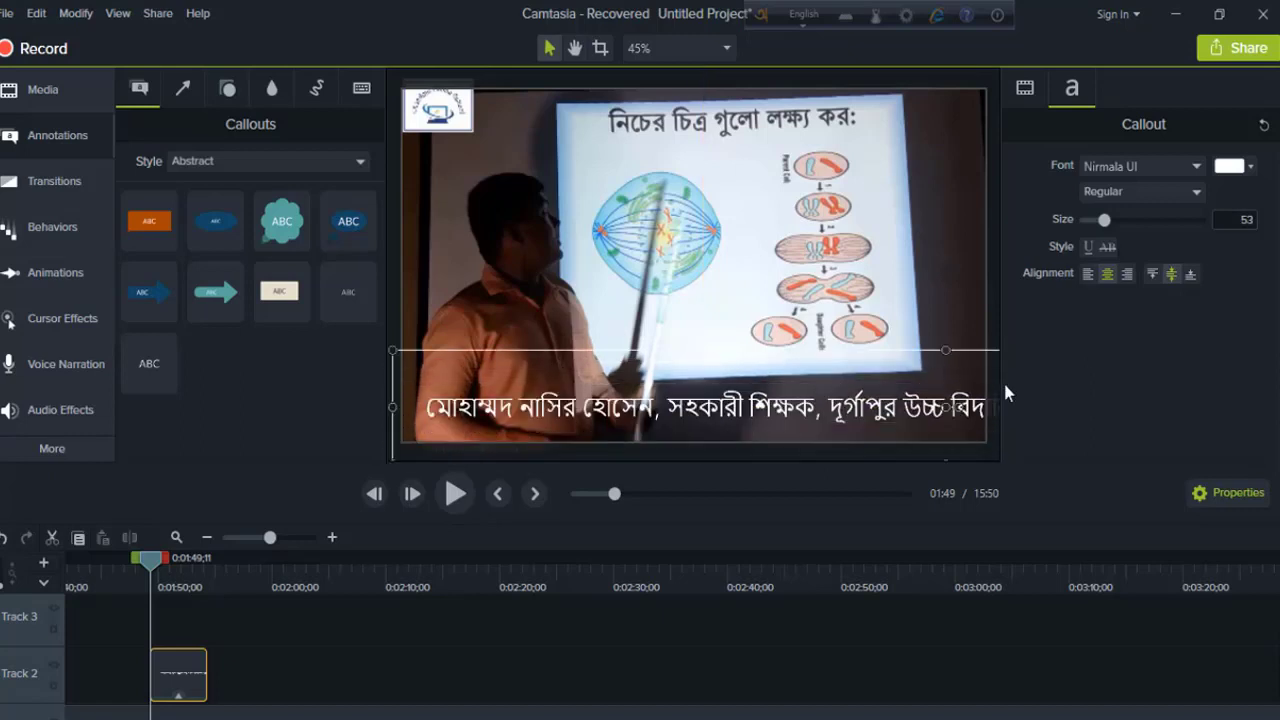
{"action": "left_click_drag", "start_coordinate": [768, 381], "coordinate": [934, 420]}
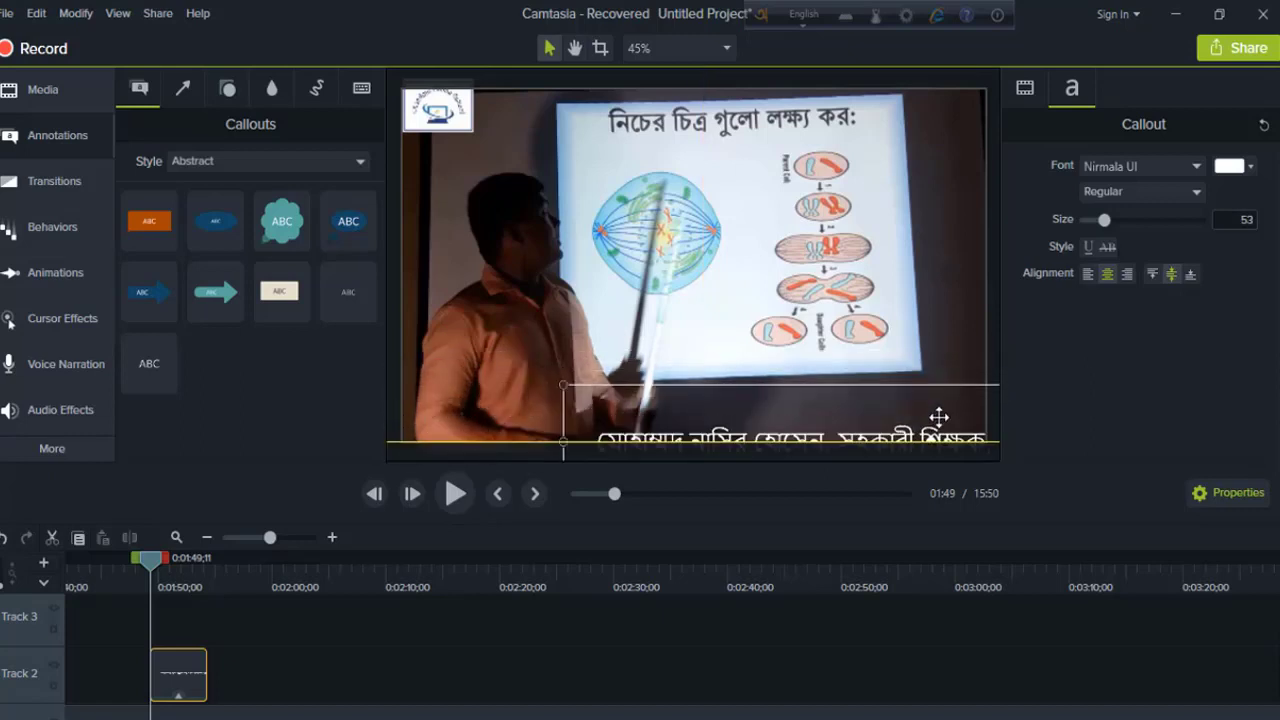
Step: Push the callout just past the right edge and extend its Track 2 clip to about 2:44
{"action": "left_click_drag", "start_coordinate": [745, 404], "coordinate": [902, 379]}
{"action": "left_click_drag", "start_coordinate": [755, 390], "coordinate": [986, 385]}
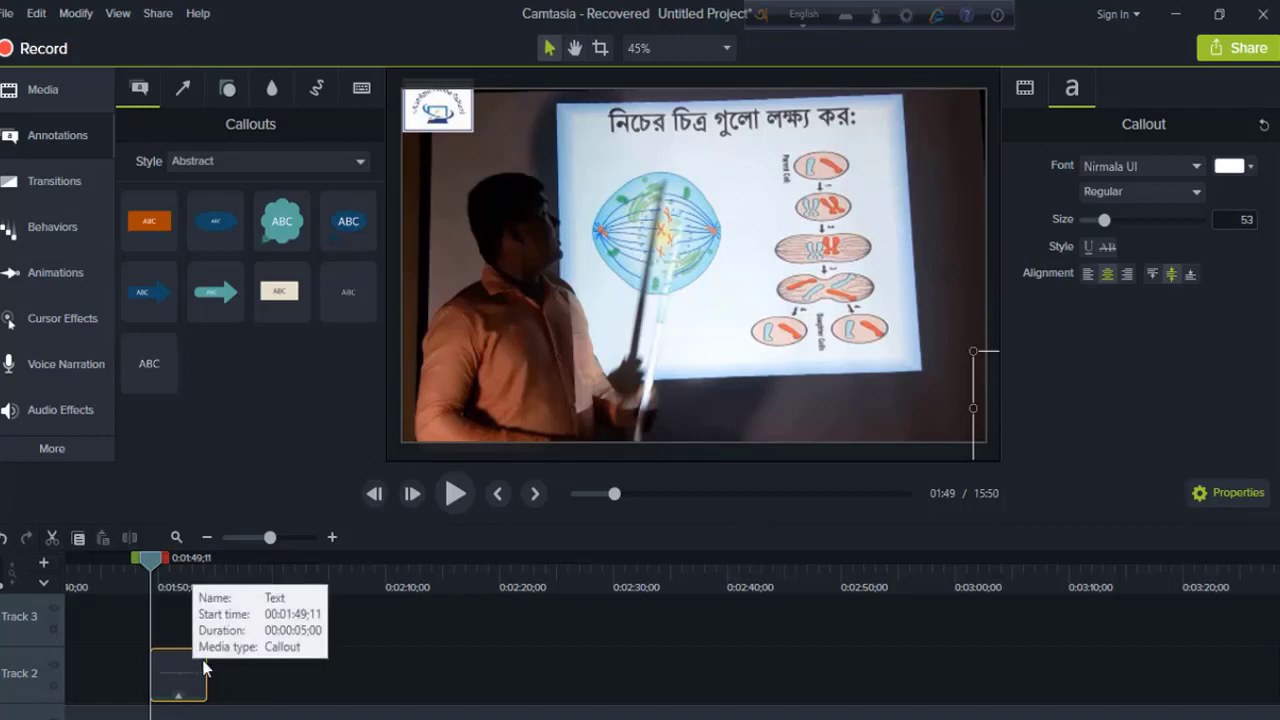
{"action": "left_click_drag", "start_coordinate": [208, 689], "coordinate": [798, 714]}
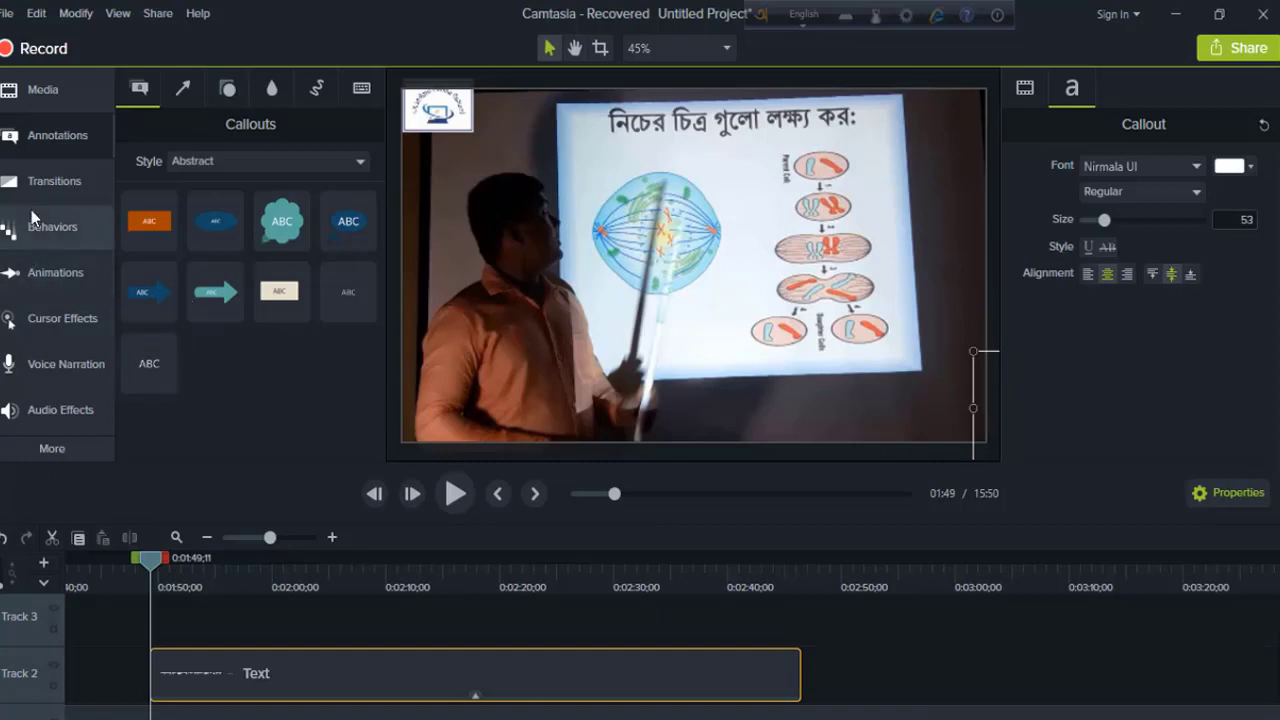
Step: Apply a Custom animation to the Bengali Text clip and bring the callout partly back into frame
{"action": "left_click", "coordinate": [40, 274]}
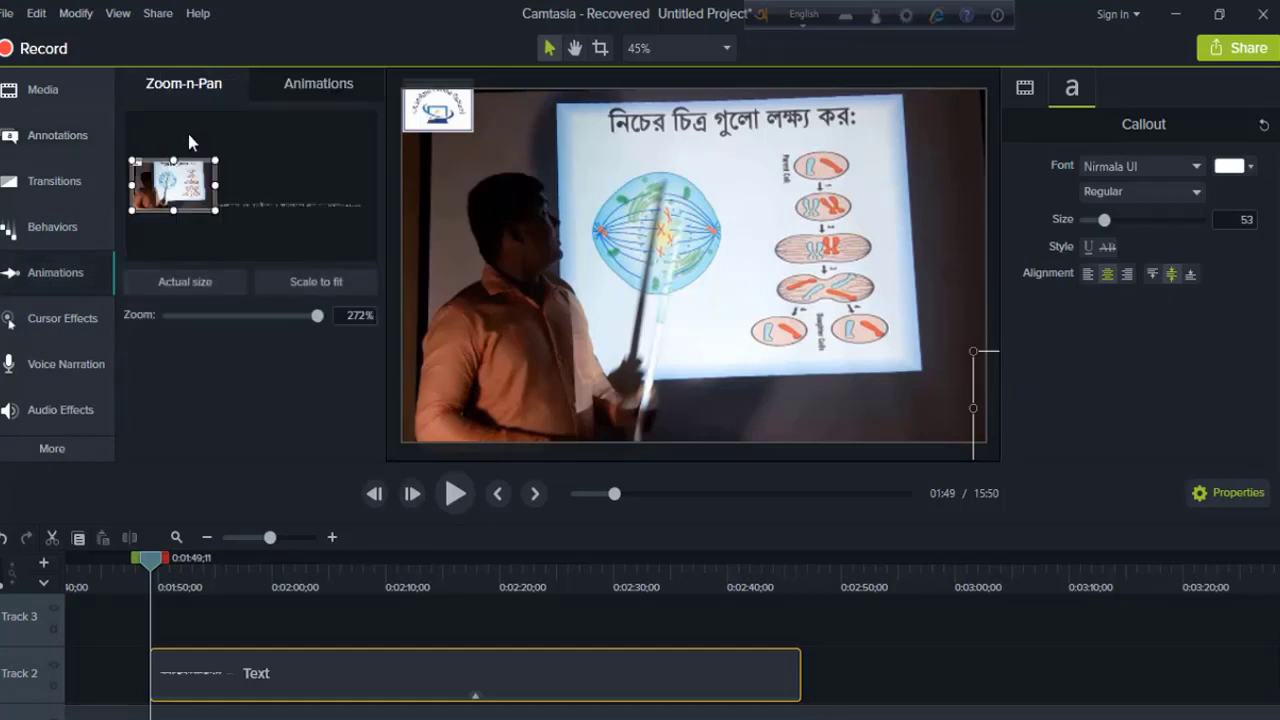
{"action": "left_click", "coordinate": [297, 88]}
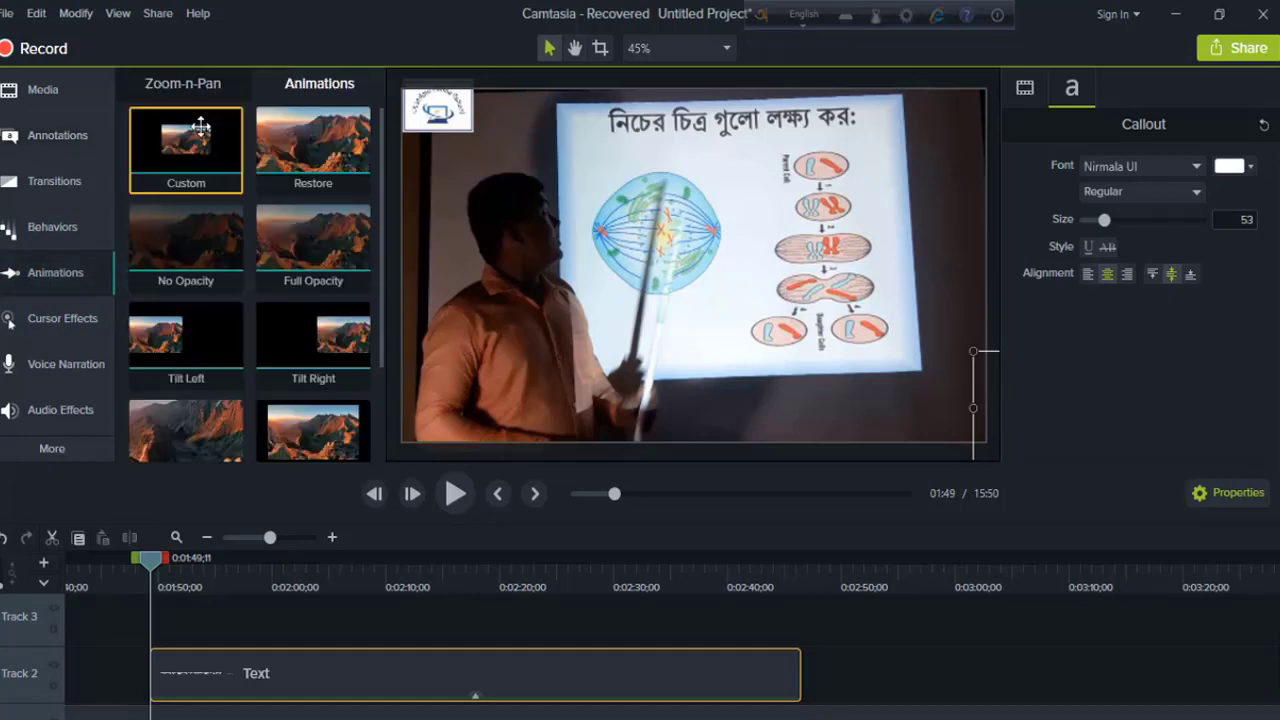
{"action": "mouse_move", "coordinate": [197, 133]}
{"action": "left_mouse_down"}
{"action": "mouse_move", "coordinate": [171, 583]}
{"action": "mouse_move", "coordinate": [181, 665]}
{"action": "mouse_move", "coordinate": [168, 668]}
{"action": "left_mouse_up"}
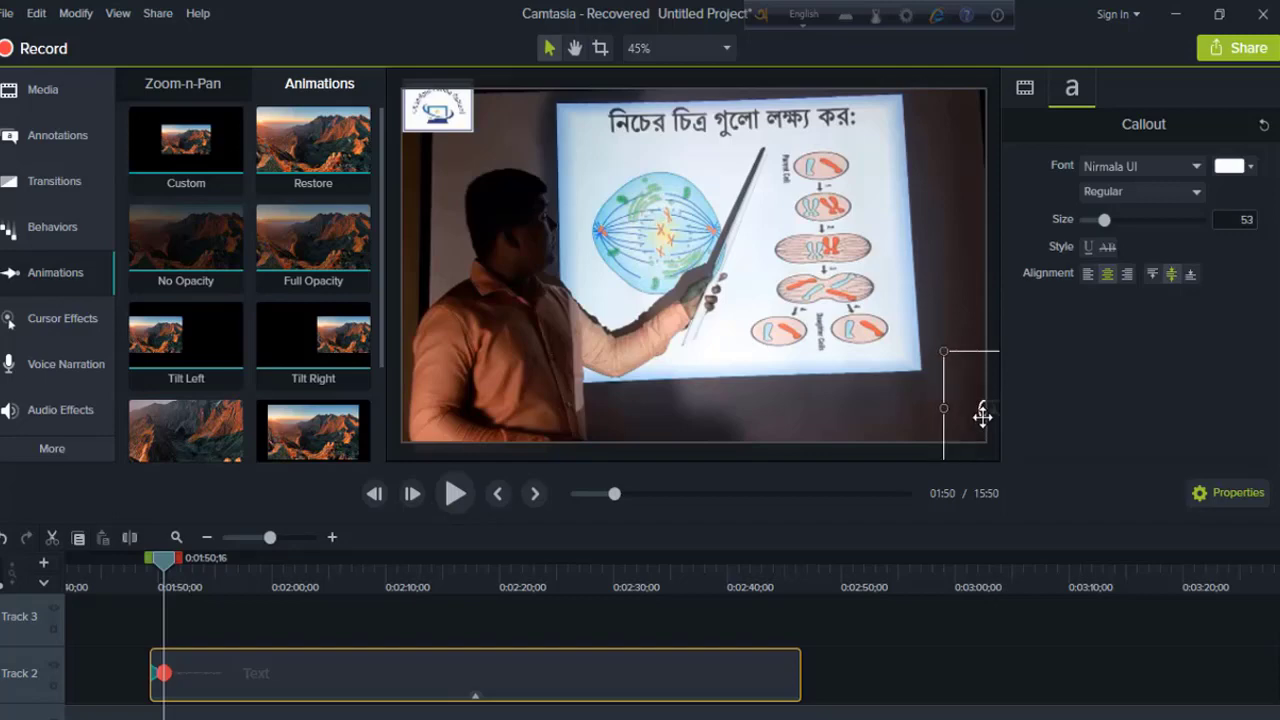
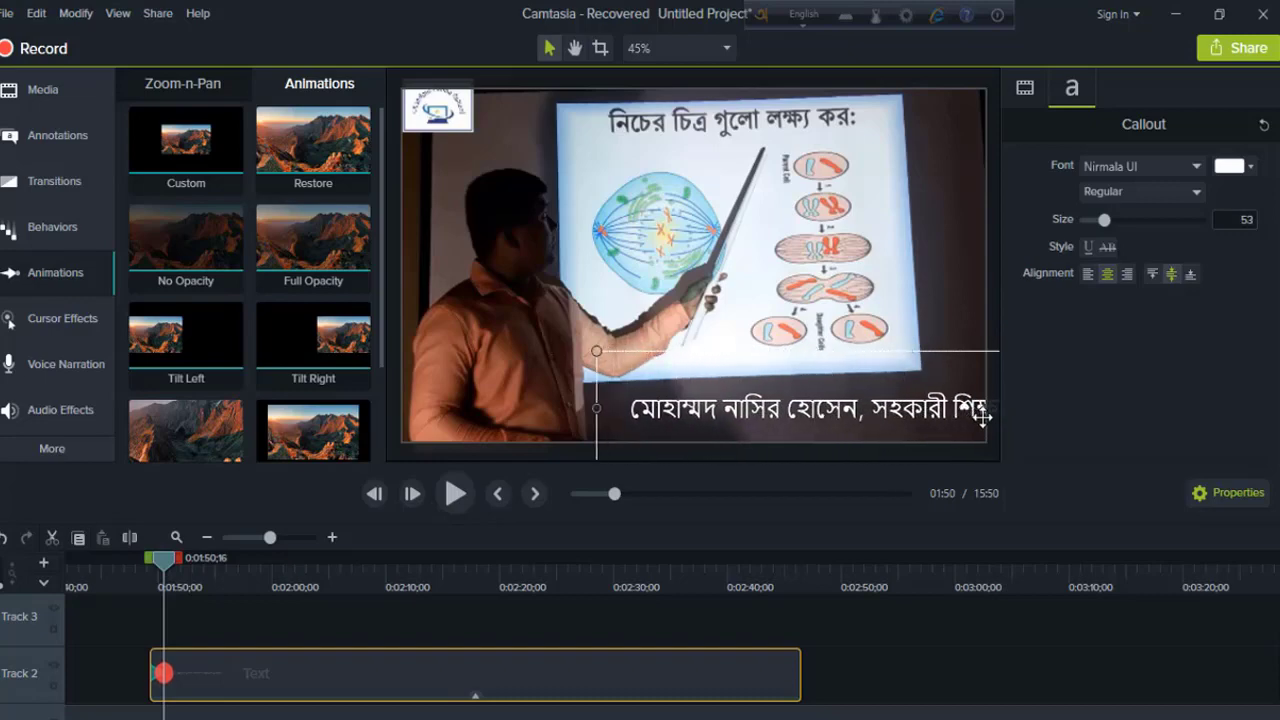
{"action": "type", "text": "ক, দূর্গাপুর উচ্চ"}
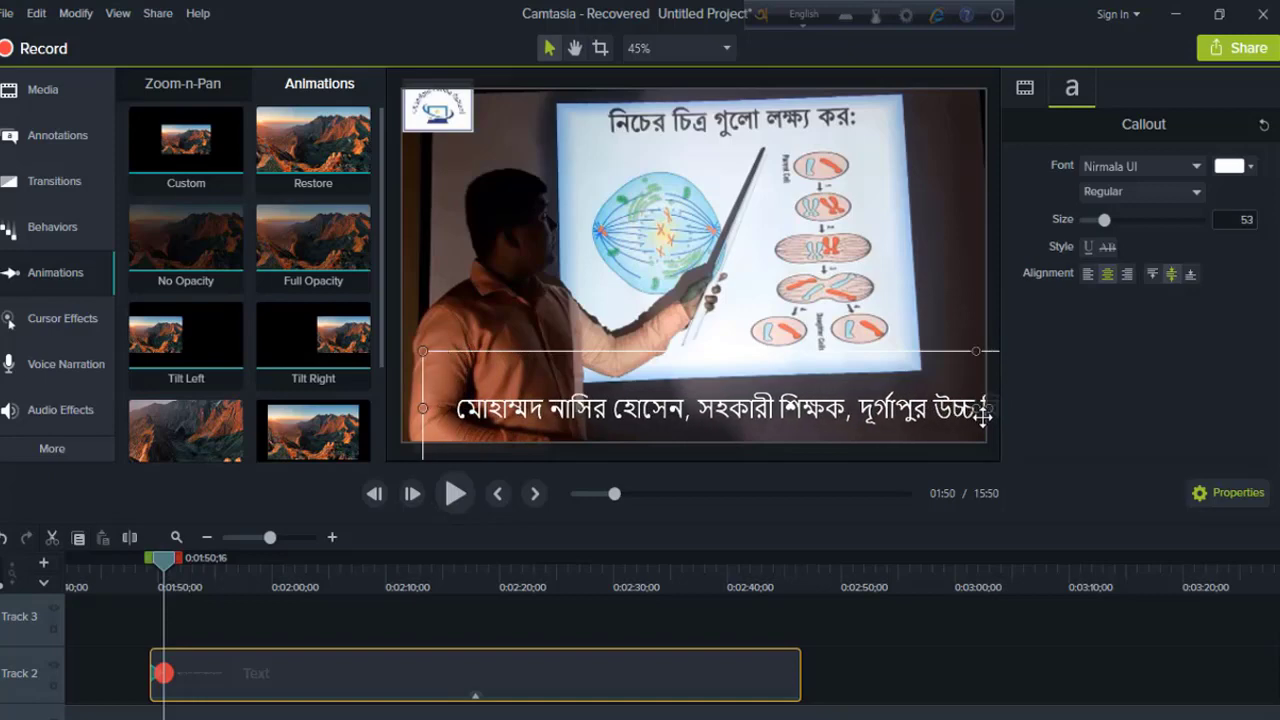
{"action": "type", "text": " বিদ্যালয়, হাইমচর, চাঁদ"}
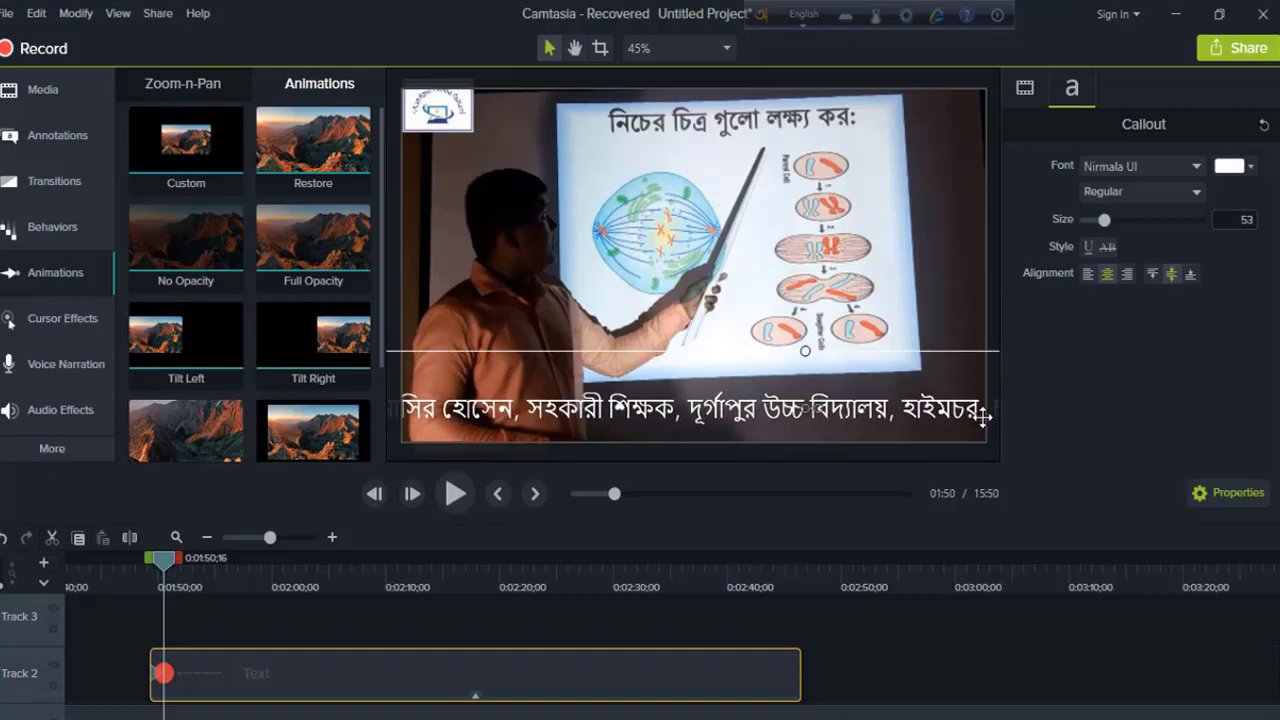
{"action": "type", "text": "পুর। মোবাইল"}
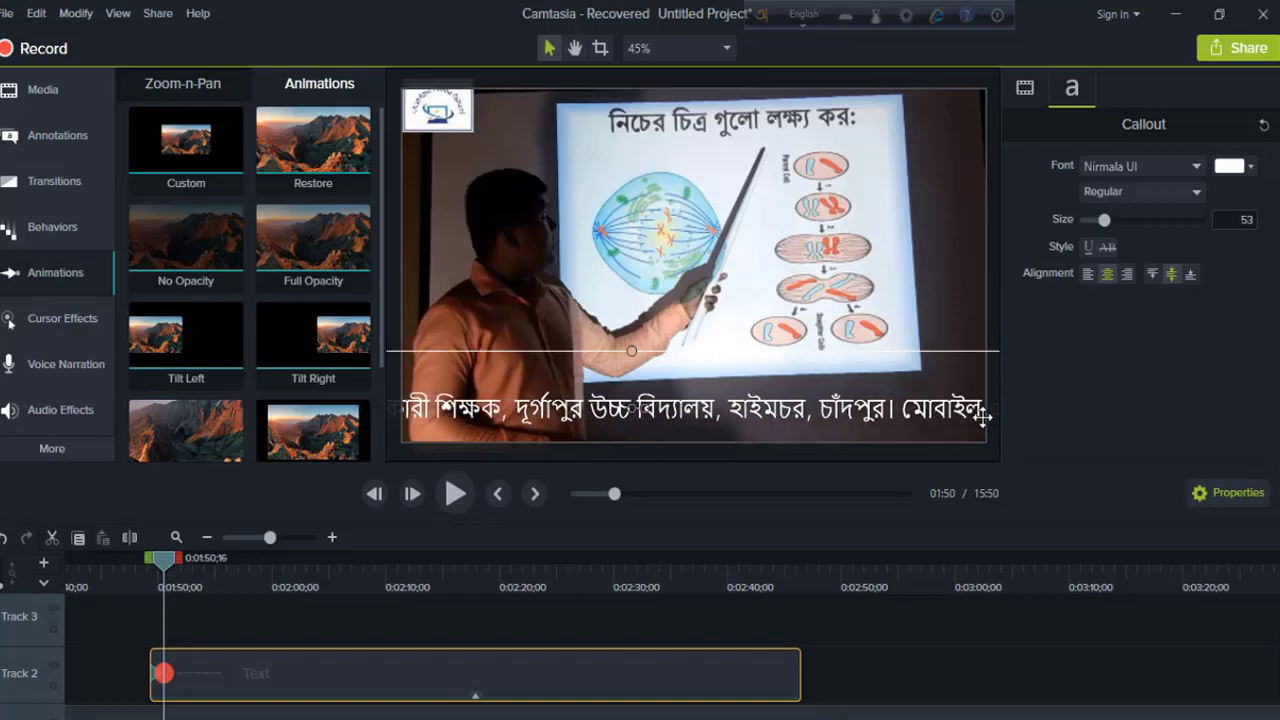
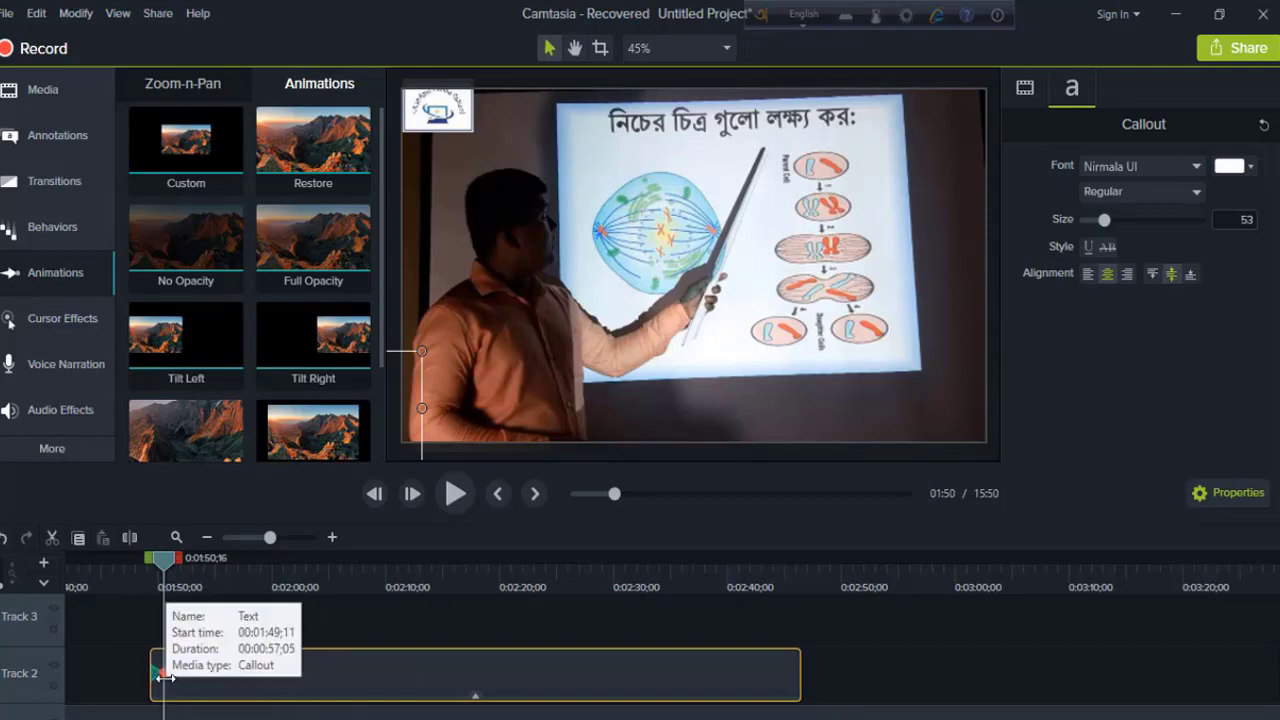
Step: Stretch the Custom animation over the whole clip, then preview playback from 01:49
{"action": "left_click_drag", "start_coordinate": [161, 673], "coordinate": [795, 686]}
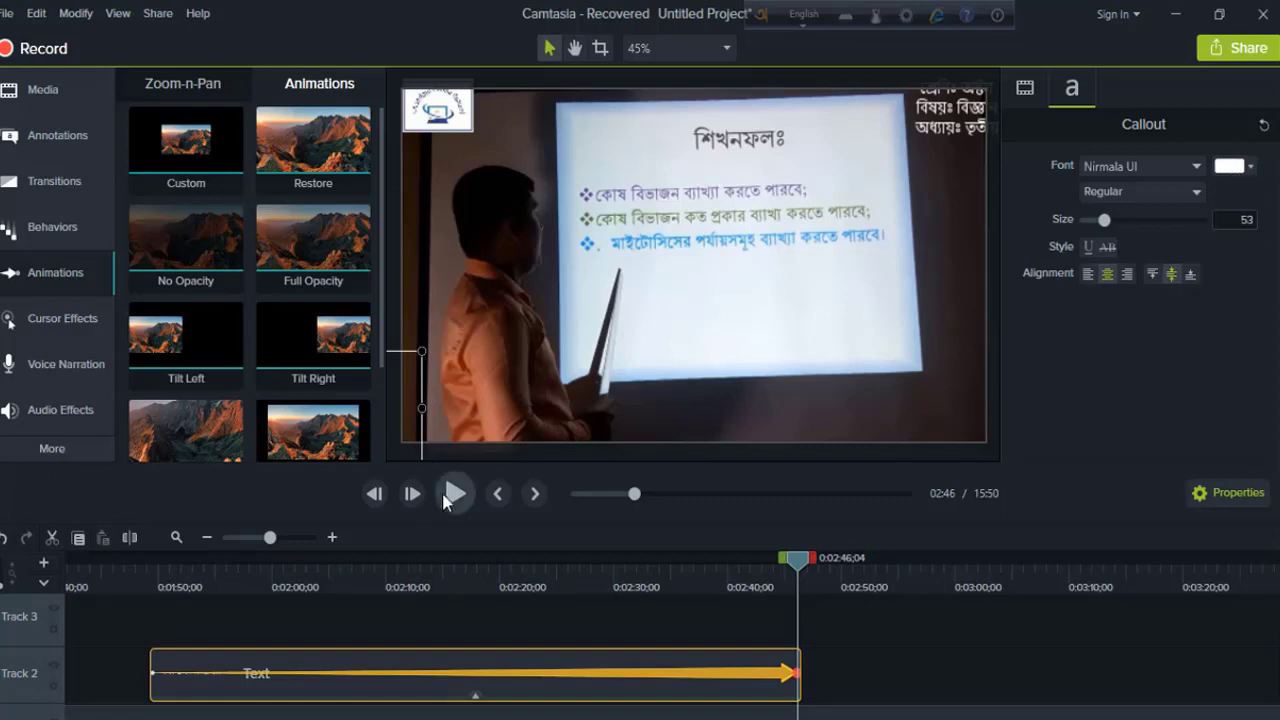
{"action": "left_click_drag", "start_coordinate": [797, 558], "coordinate": [152, 668]}
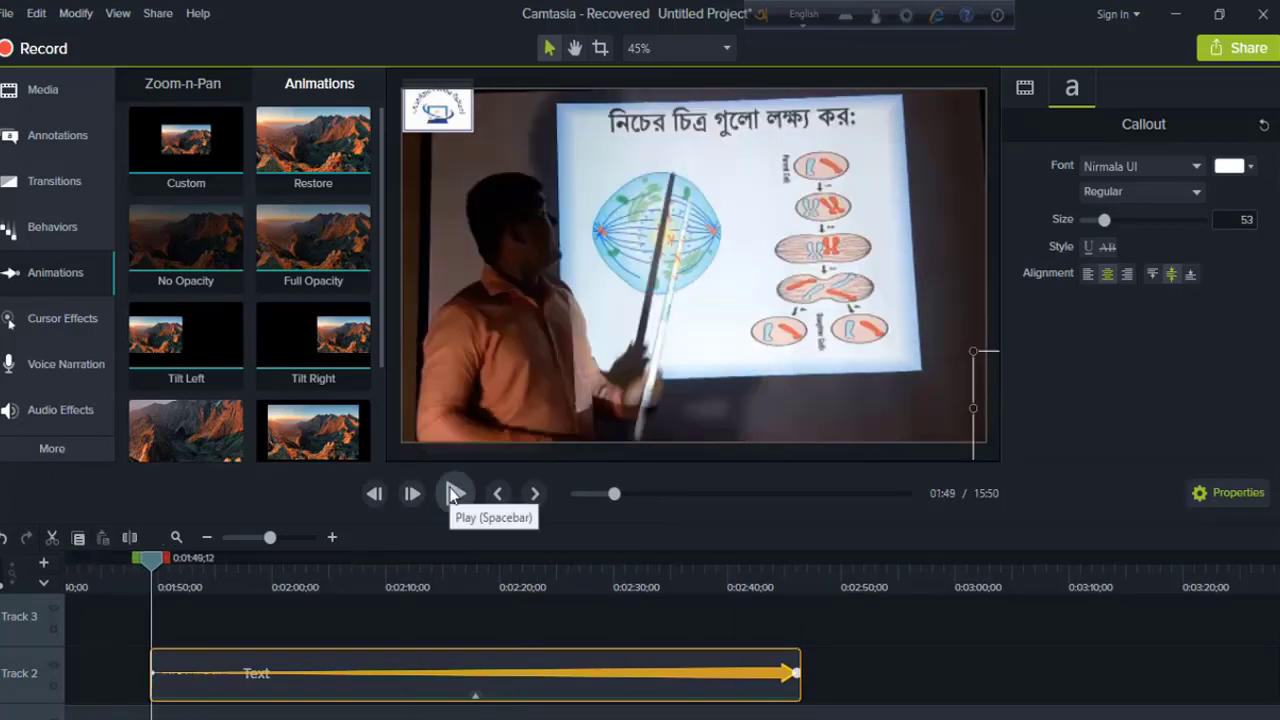
{"action": "left_click", "coordinate": [453, 493]}
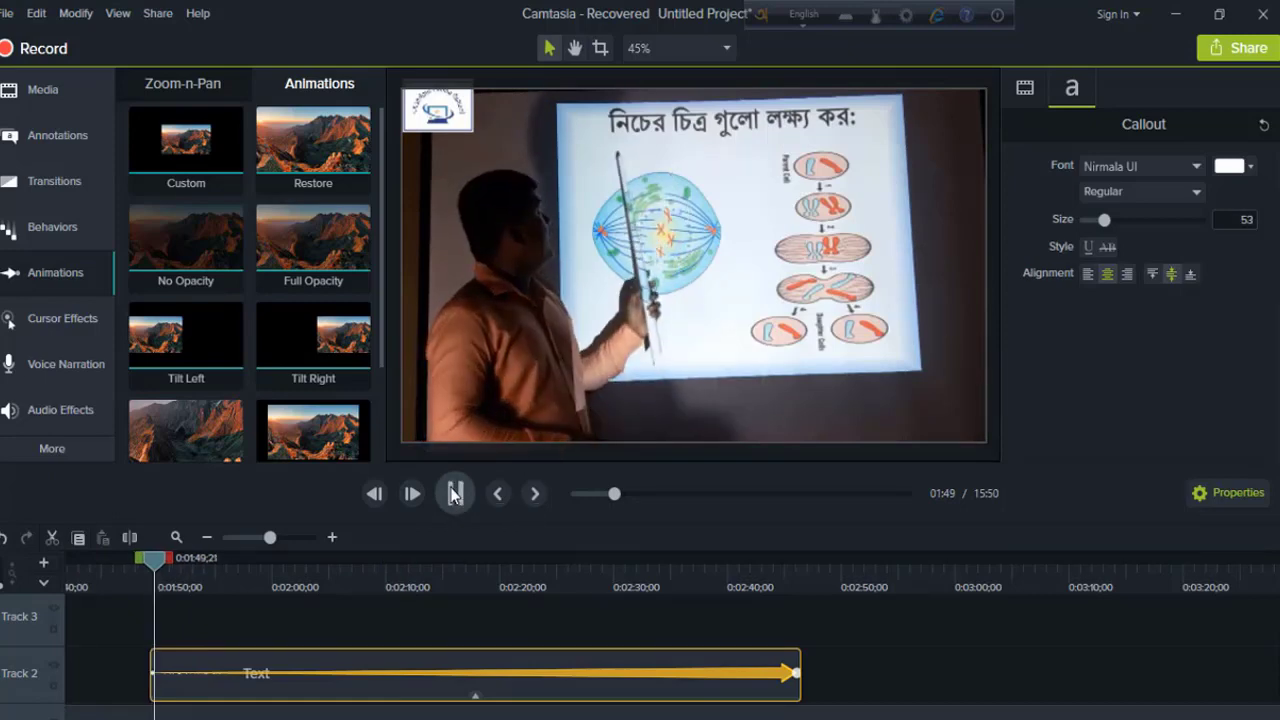